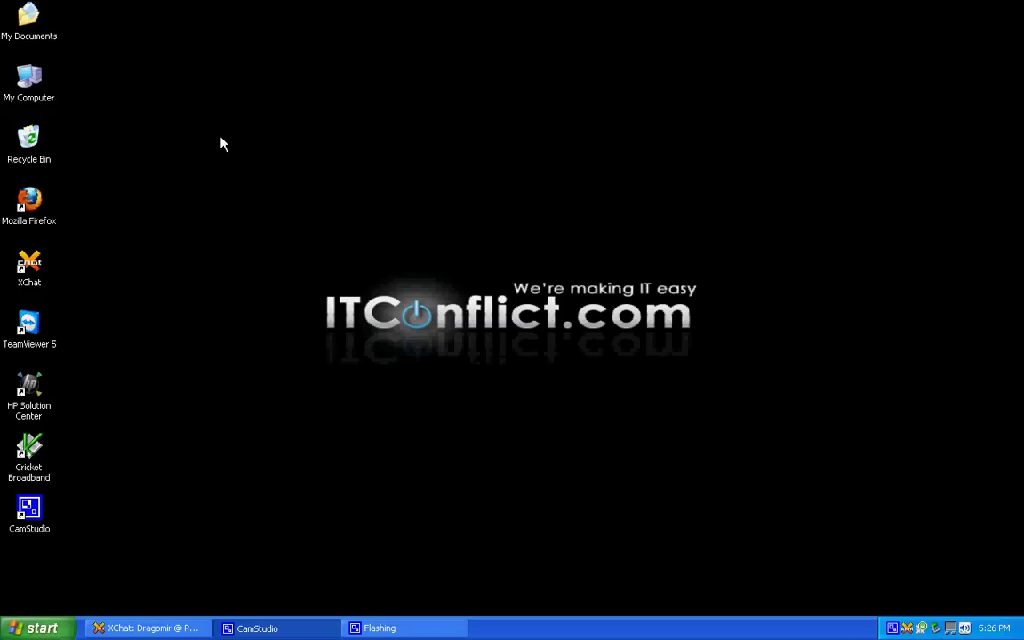
# - Open My Computer and select the DATADRIVE (F:) drive
pyautogui.doubleClick(37, 88)
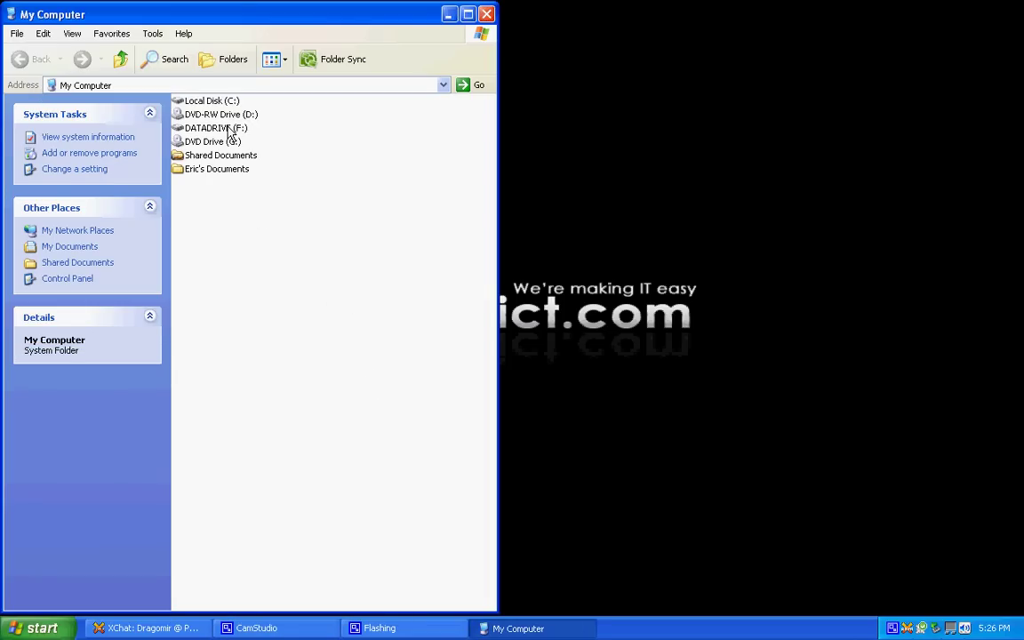
pyautogui.click(230, 129)
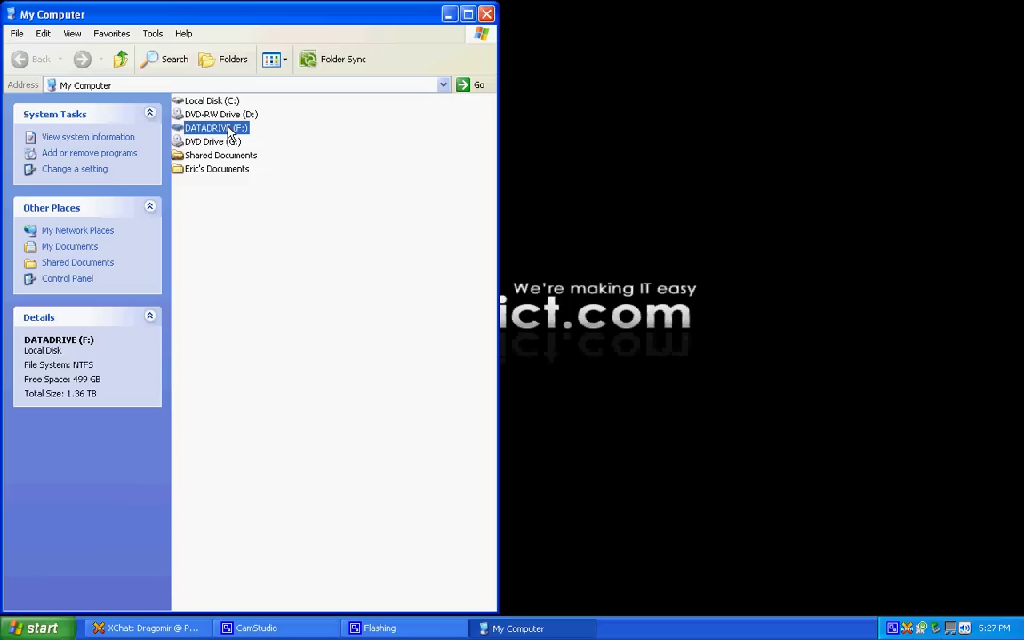
pyautogui.rightClick(232, 132)
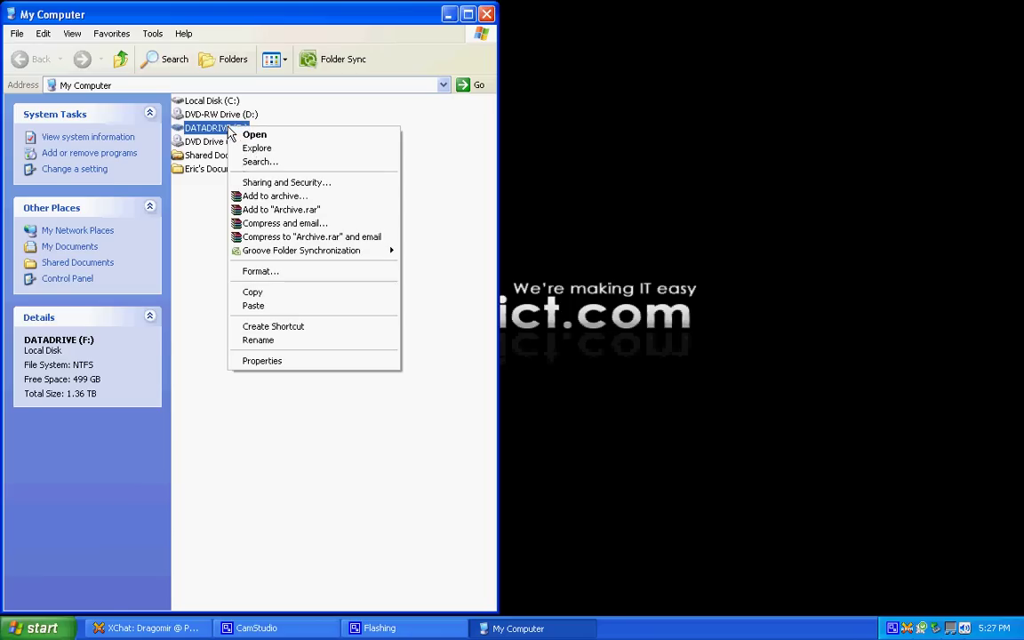
pyautogui.click(282, 343)
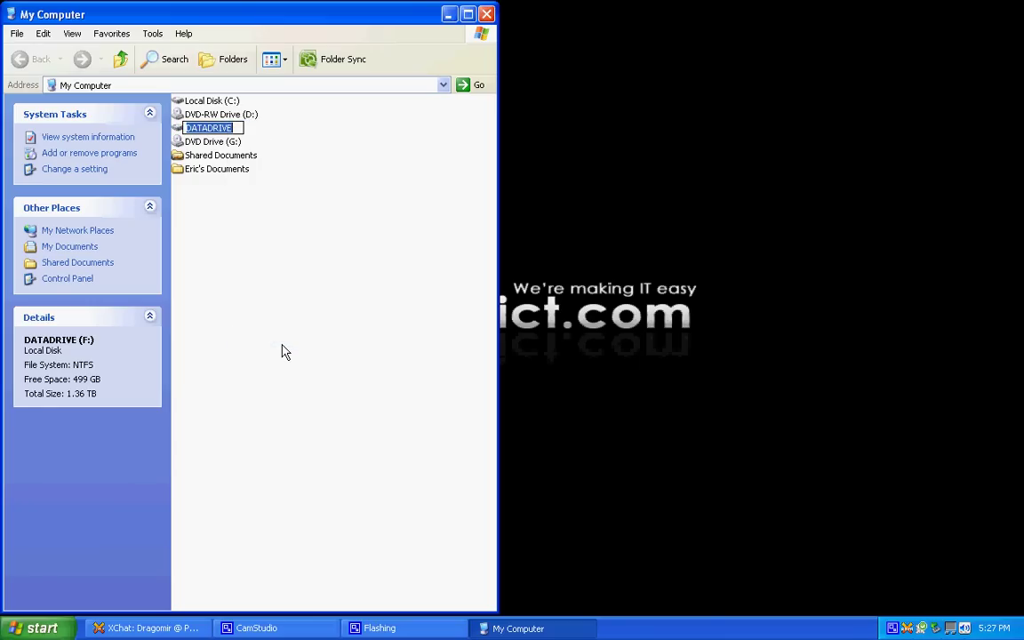
pyautogui.click(283, 351)
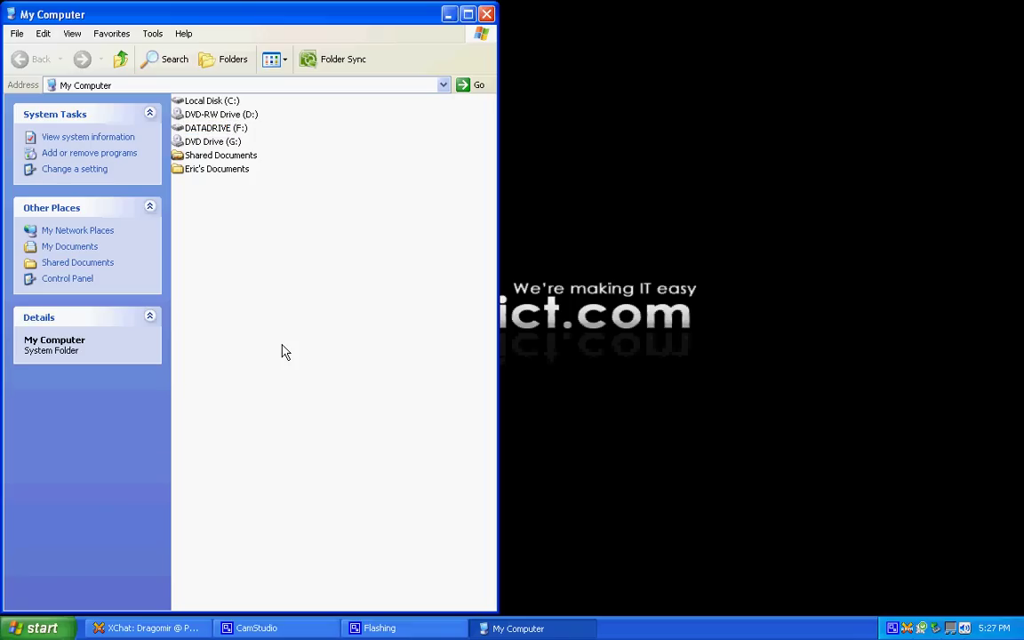
# - Create a new folder named "my backup" at the root of the DATADRIVE (F:) drive
pyautogui.doubleClick(232, 128)
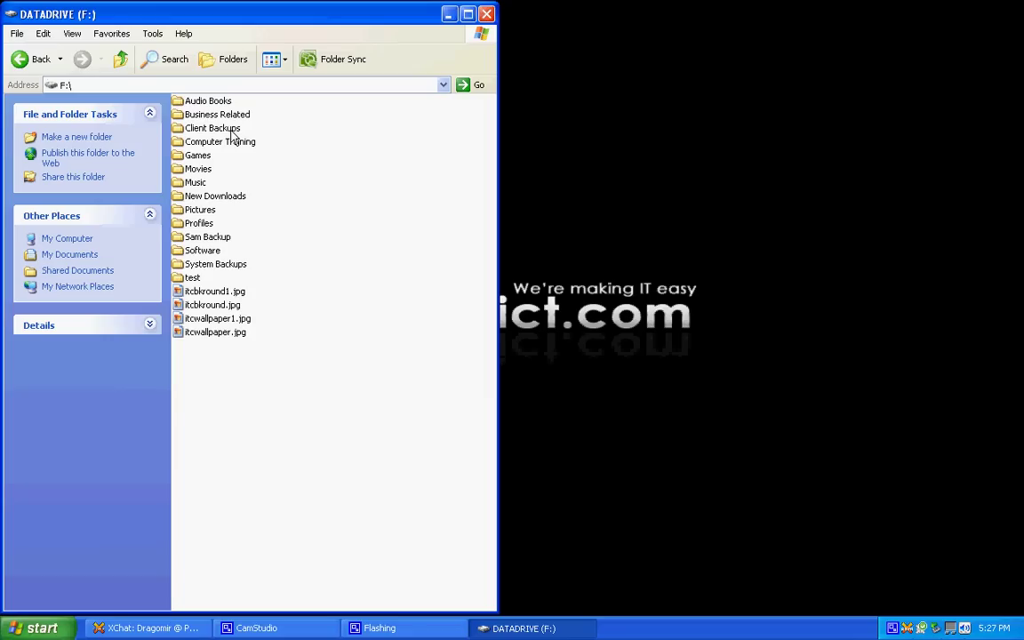
pyautogui.rightClick(225, 433)
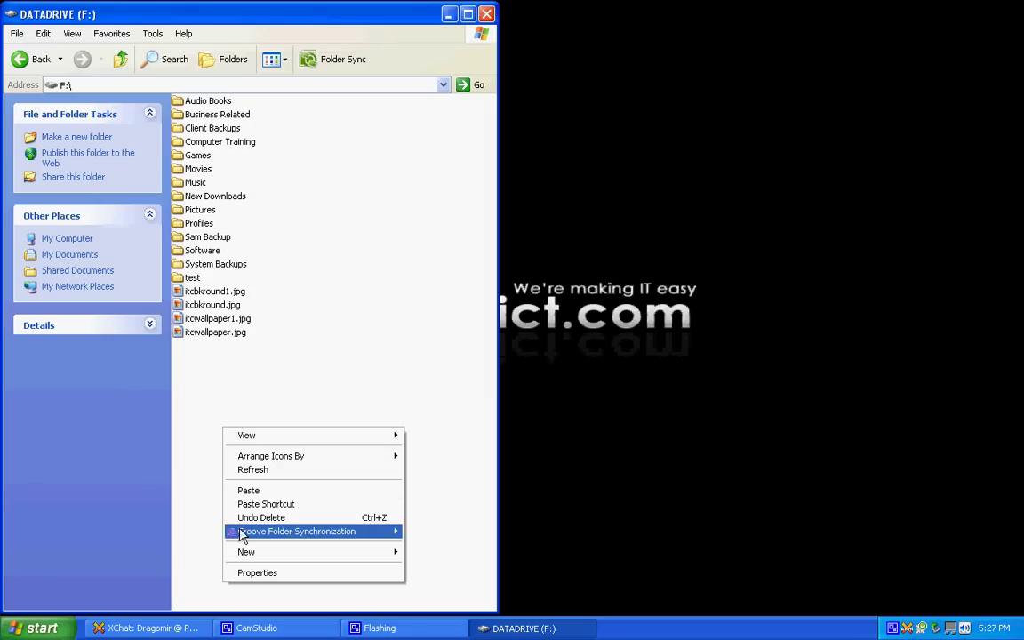
pyautogui.click(225, 394)
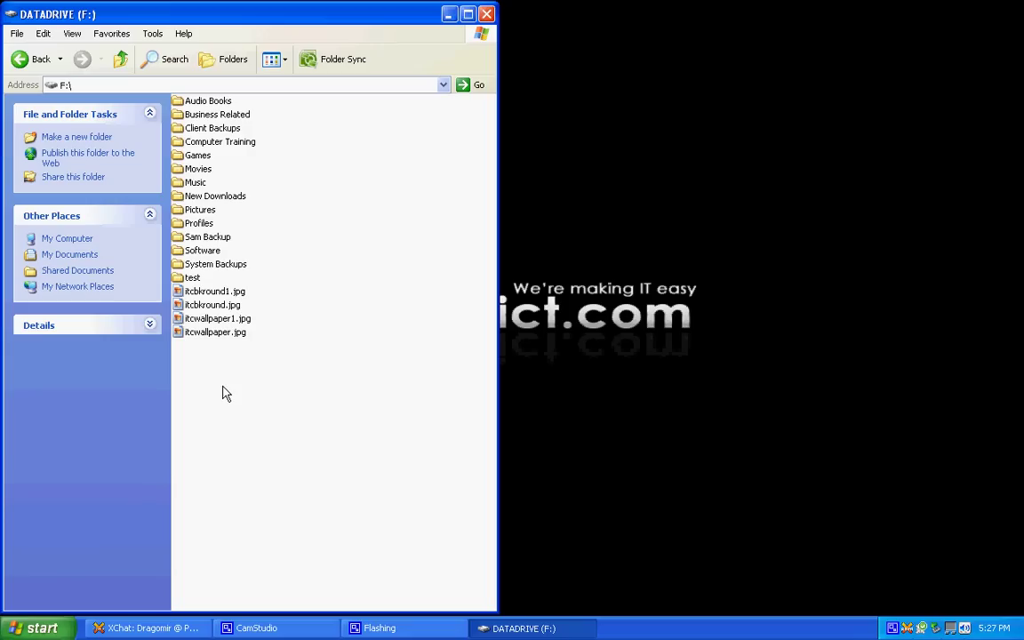
pyautogui.rightClick(271, 383)
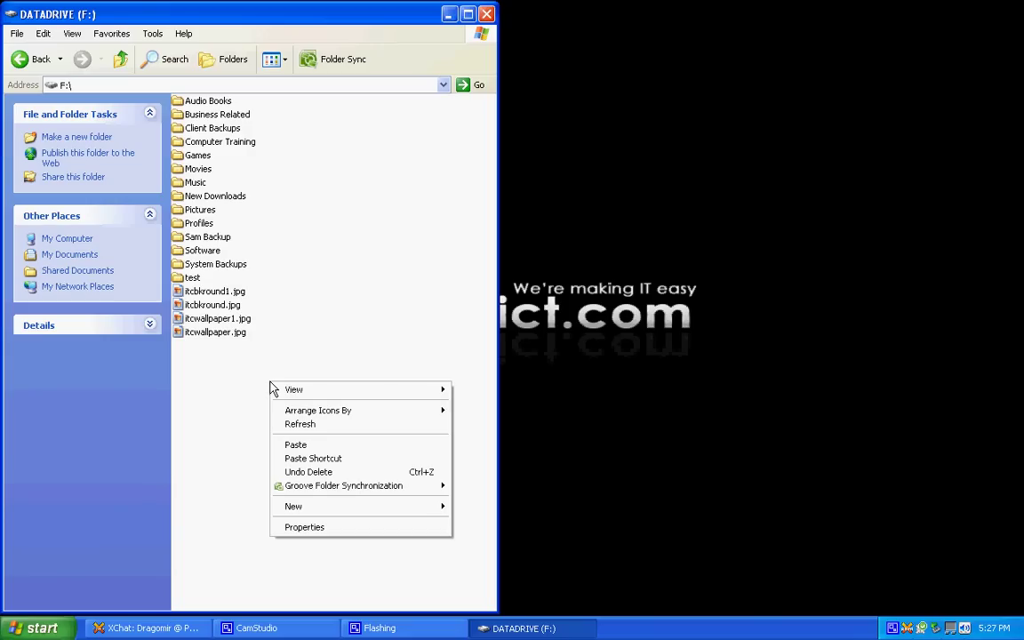
pyautogui.moveTo(324, 508)
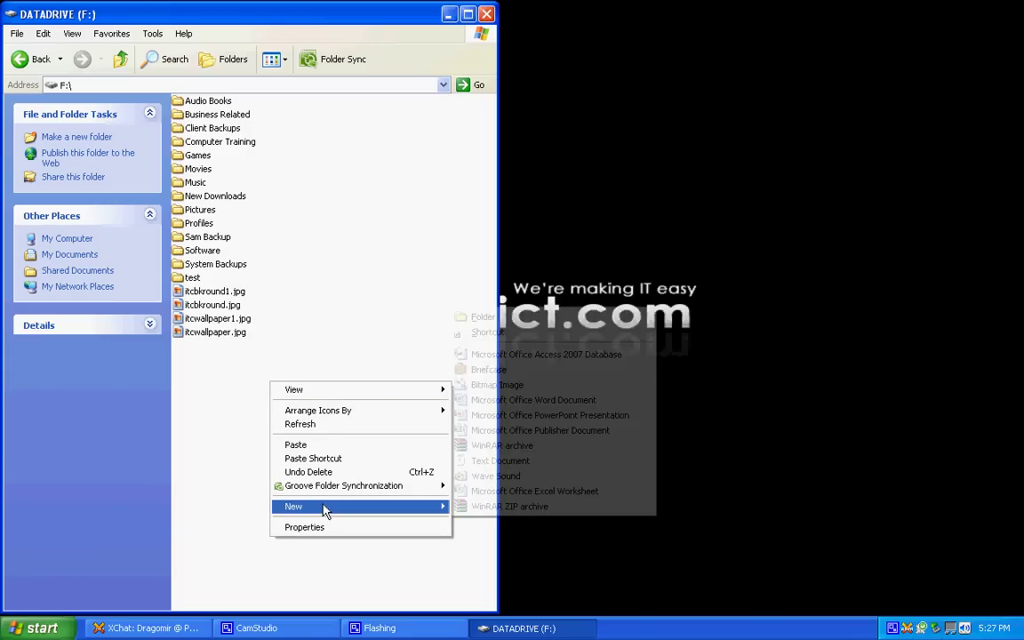
pyautogui.click(523, 325)
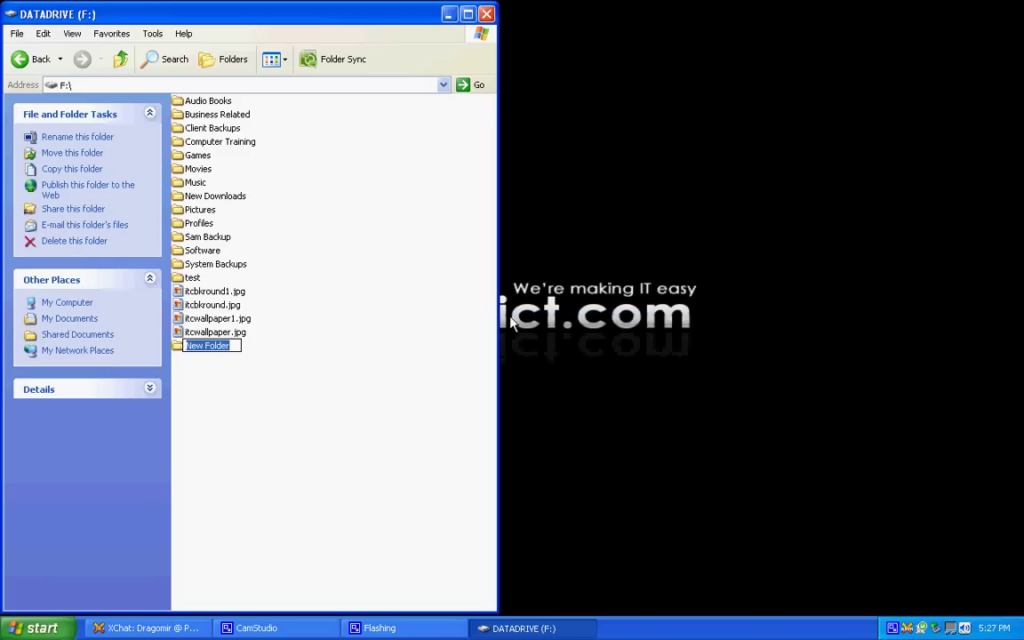
pyautogui.write('my backup')
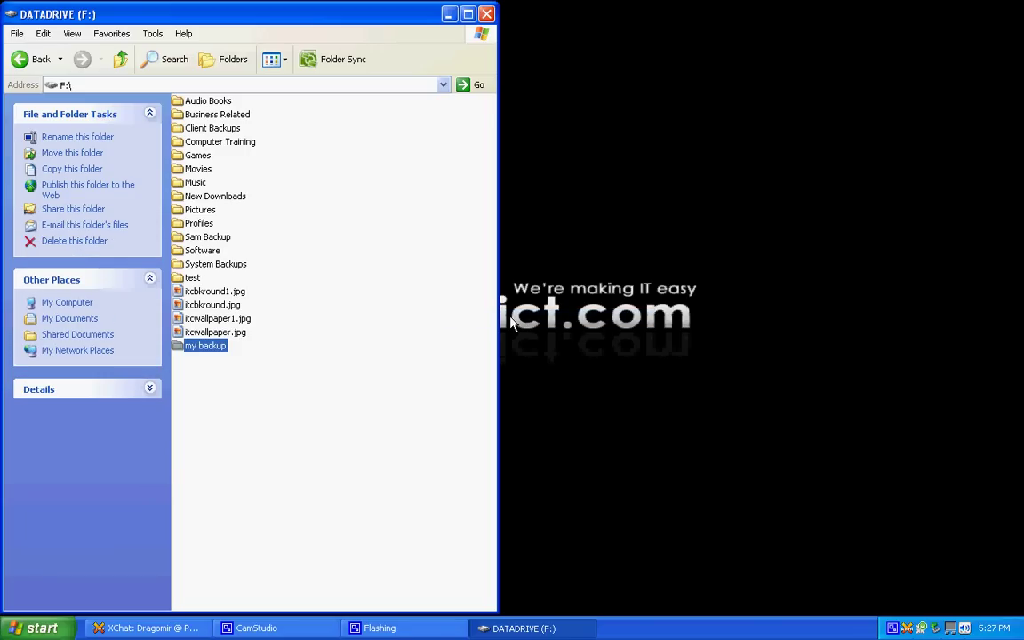
# - Open the my backup folder and move its window aside to free the other half of the desktop
pyautogui.click(241, 343)
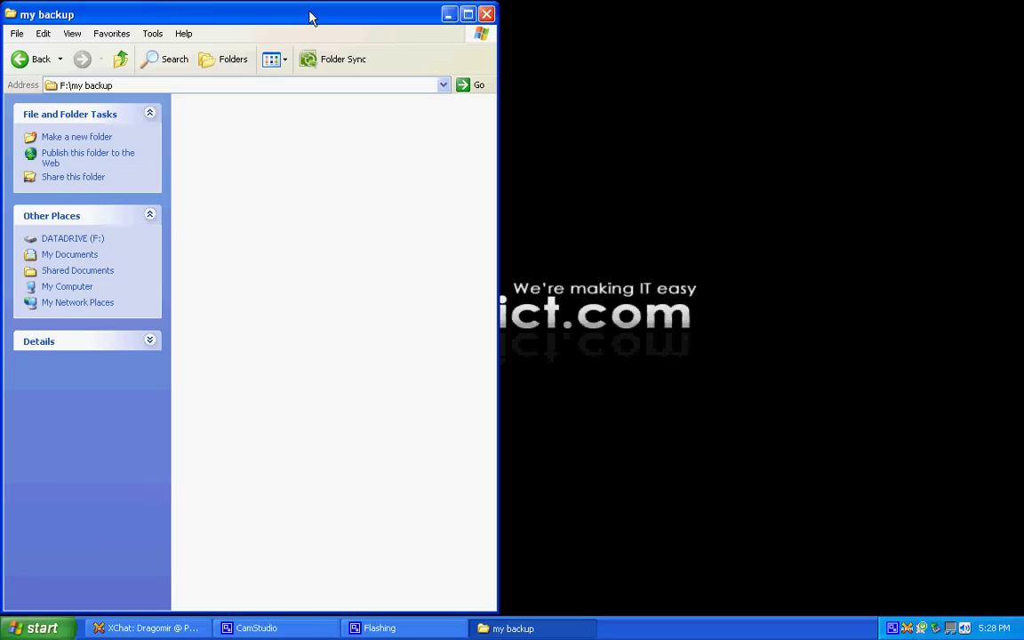
pyautogui.moveTo(310, 17); pyautogui.dragTo(834, 17)
pyautogui.click(361, 184)
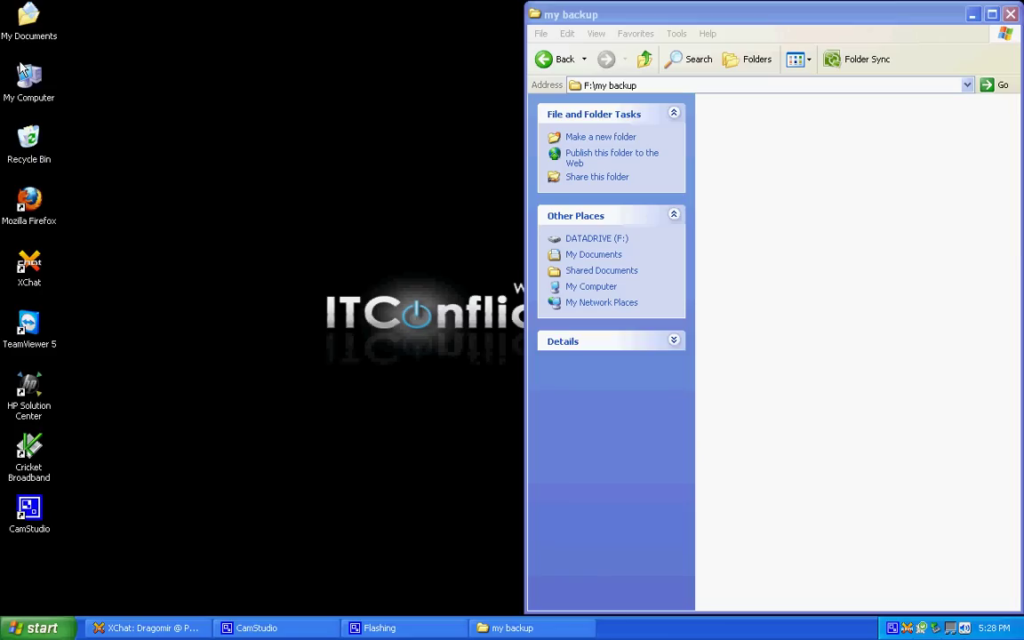
# - Open My Documents and arrange and resize its window so it sits side by side with the my backup window
pyautogui.doubleClick(29, 13)
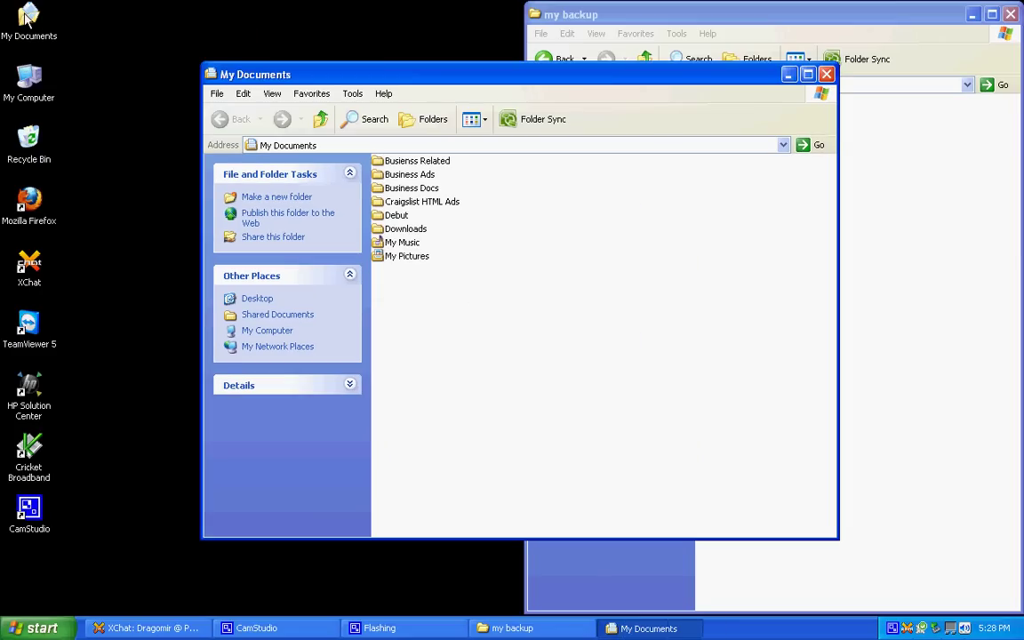
pyautogui.moveTo(760, 83); pyautogui.dragTo(564, 18)
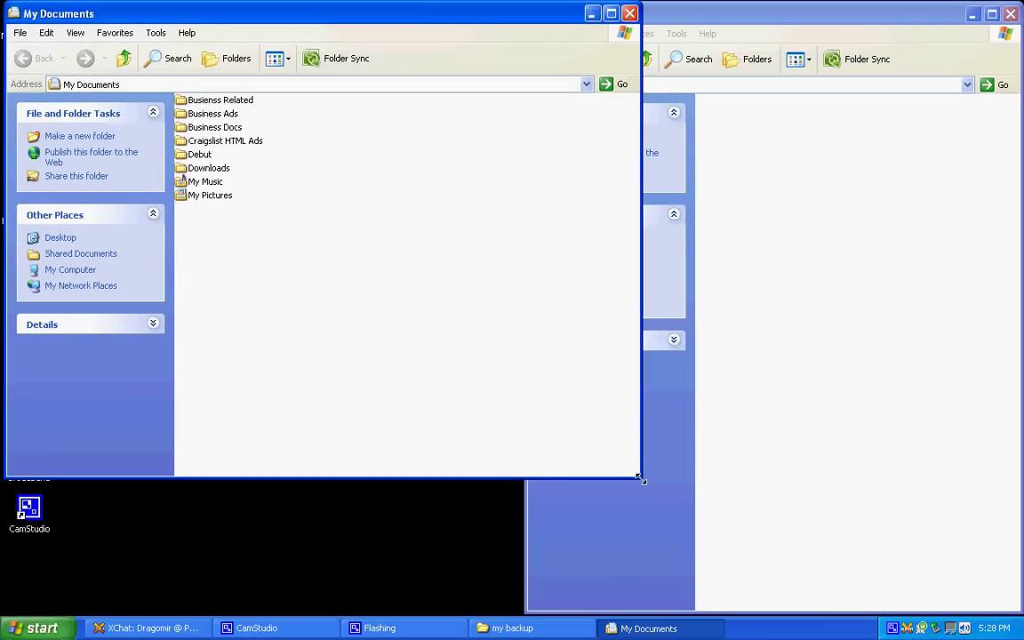
pyautogui.moveTo(640, 478); pyautogui.dragTo(517, 610)
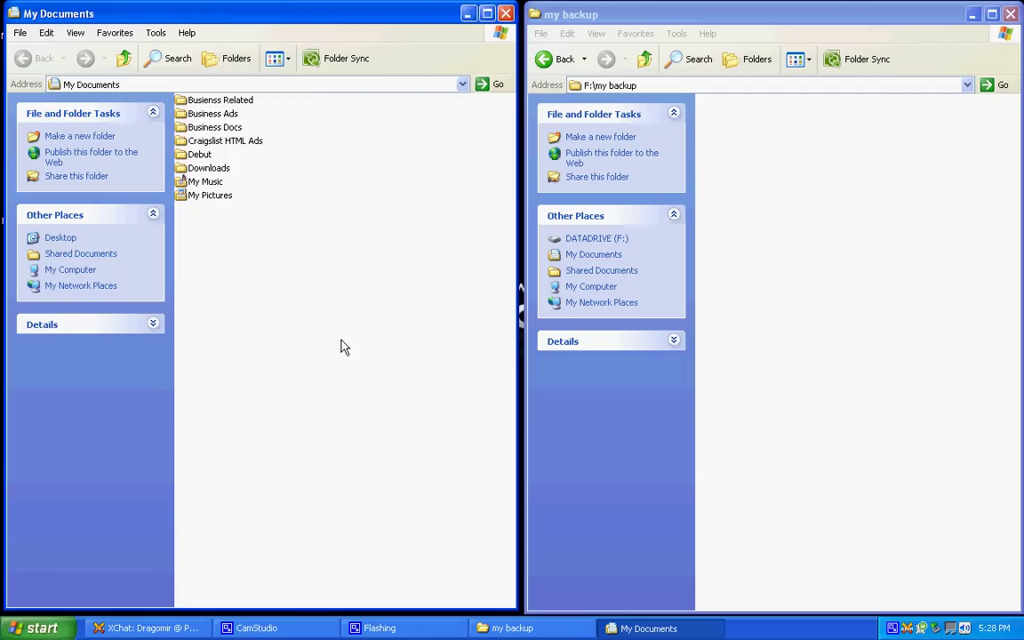
# - Copy the Downloads folder from My Documents into the my backup folder, and close My Documents
pyautogui.click(235, 147)
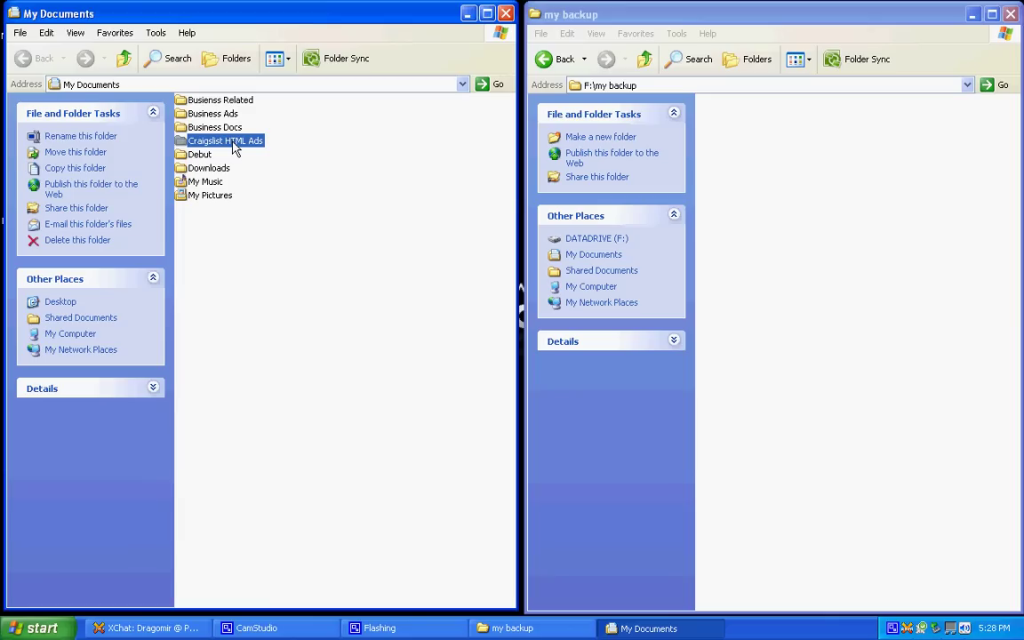
pyautogui.moveTo(234, 151); pyautogui.dragTo(336, 187)
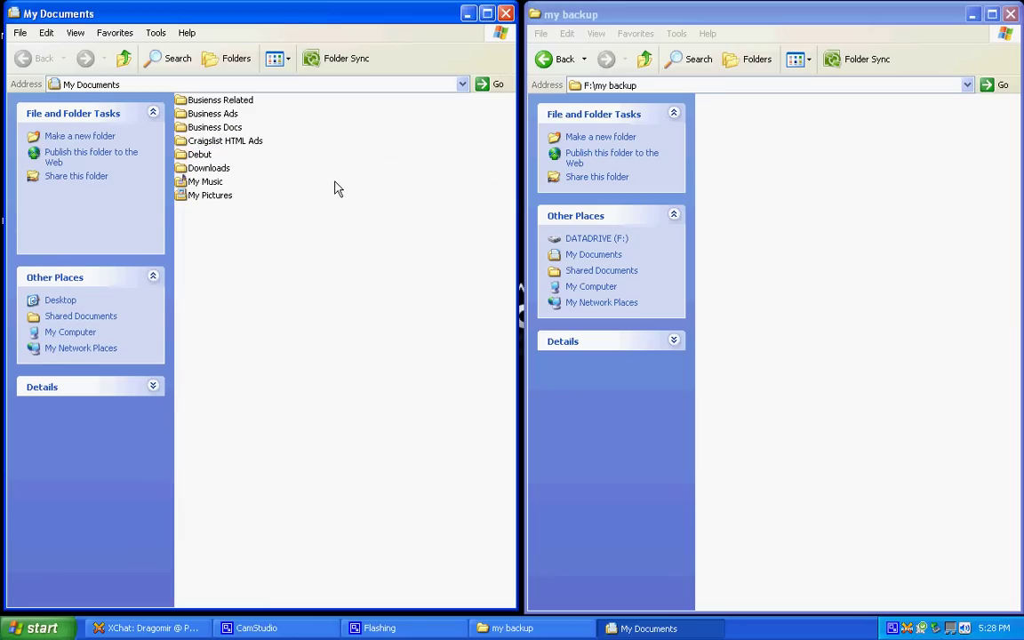
pyautogui.click(211, 170)
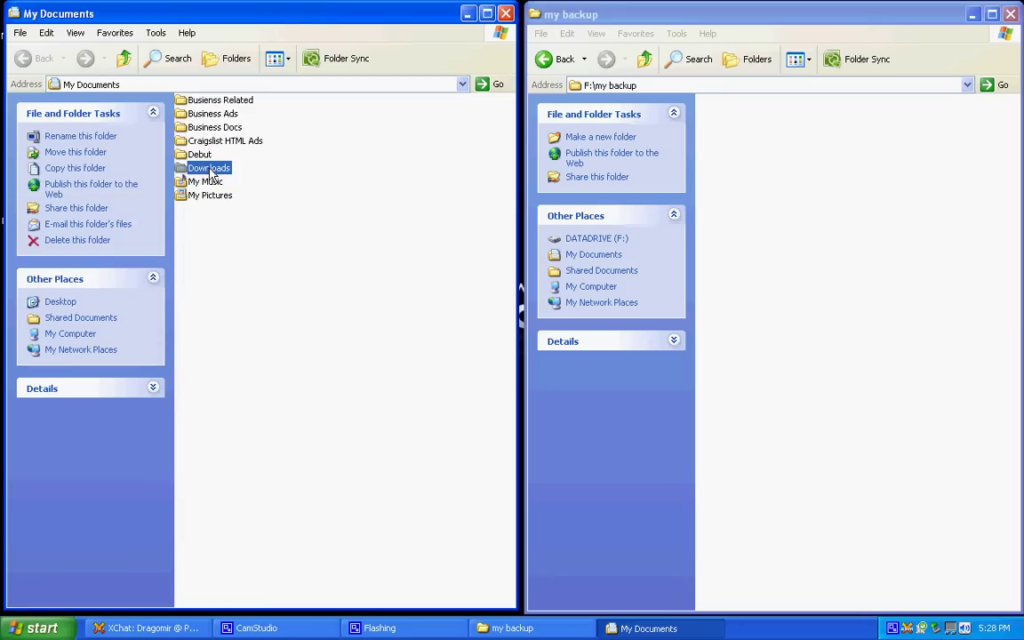
pyautogui.moveTo(211, 171); pyautogui.dragTo(978, 191)
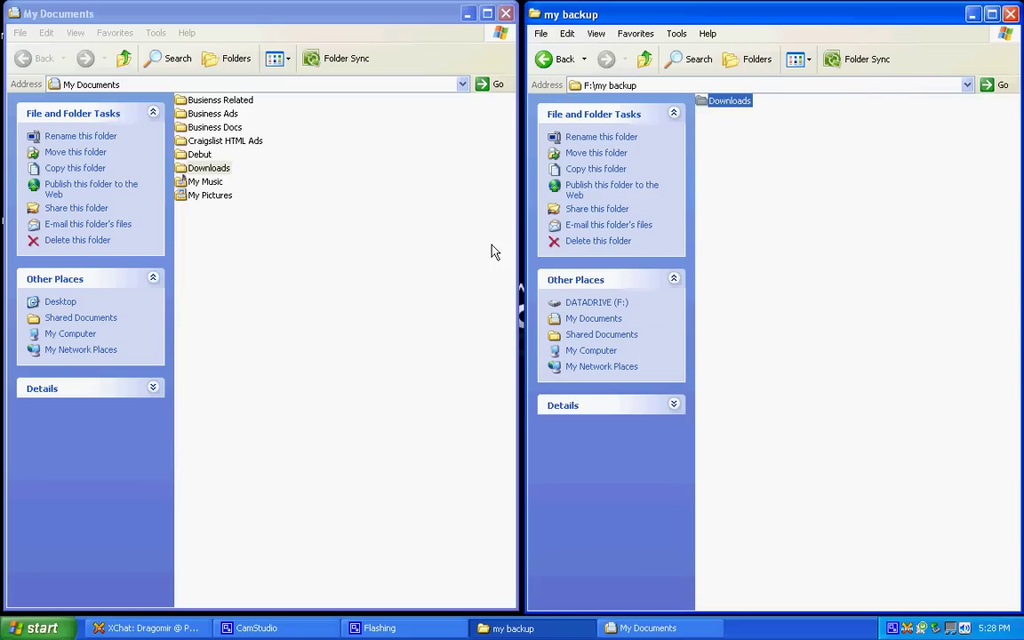
pyautogui.click(439, 265)
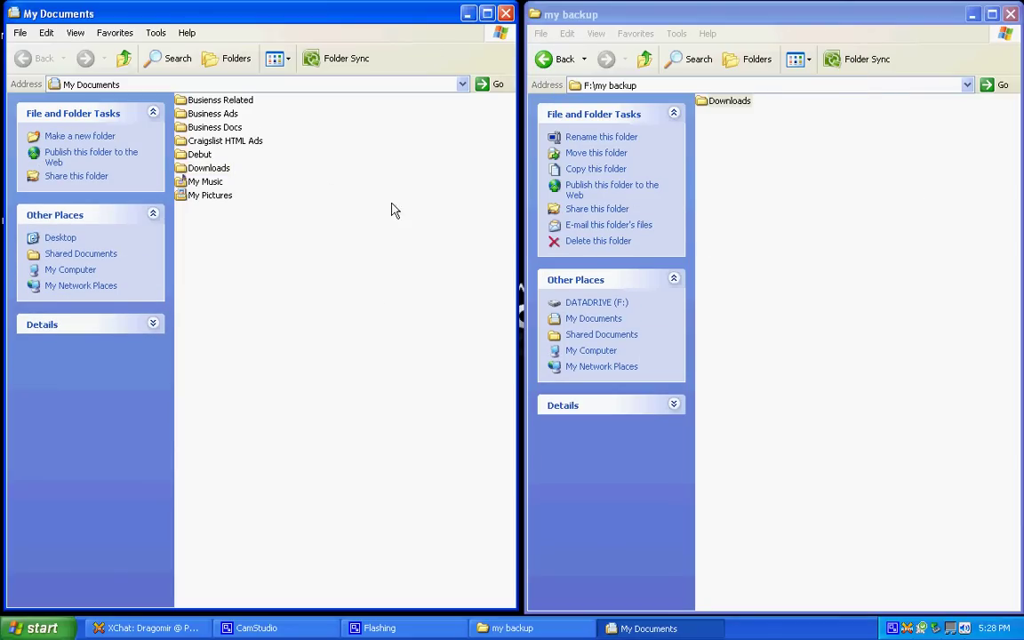
pyautogui.click(505, 14)
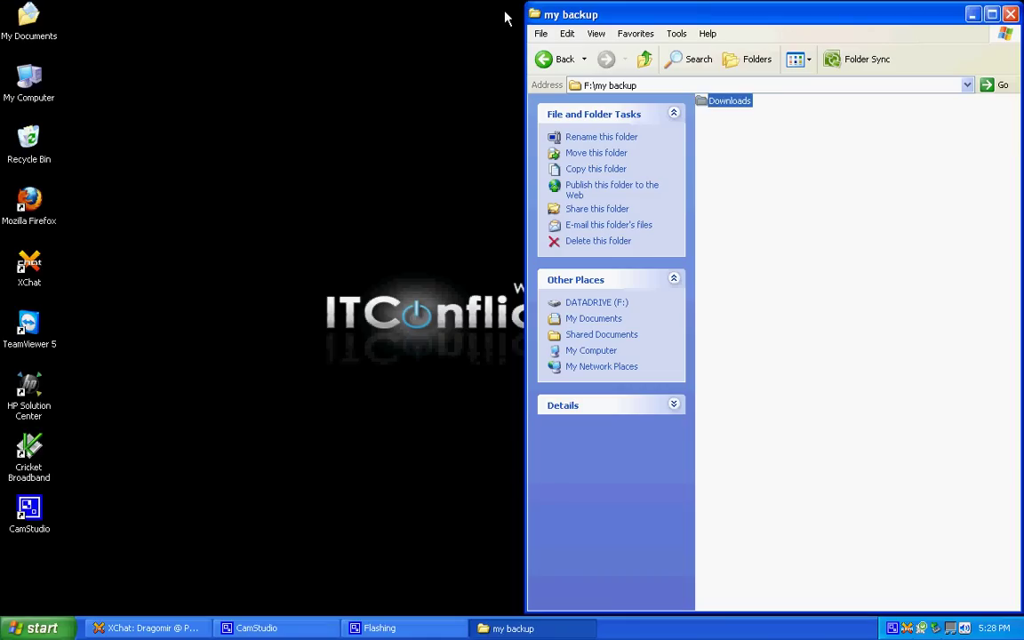
# - Open the current user's profile folder under Documents and Settings on Local Disk (C:), checking the logged-in account name
pyautogui.doubleClick(30, 78)
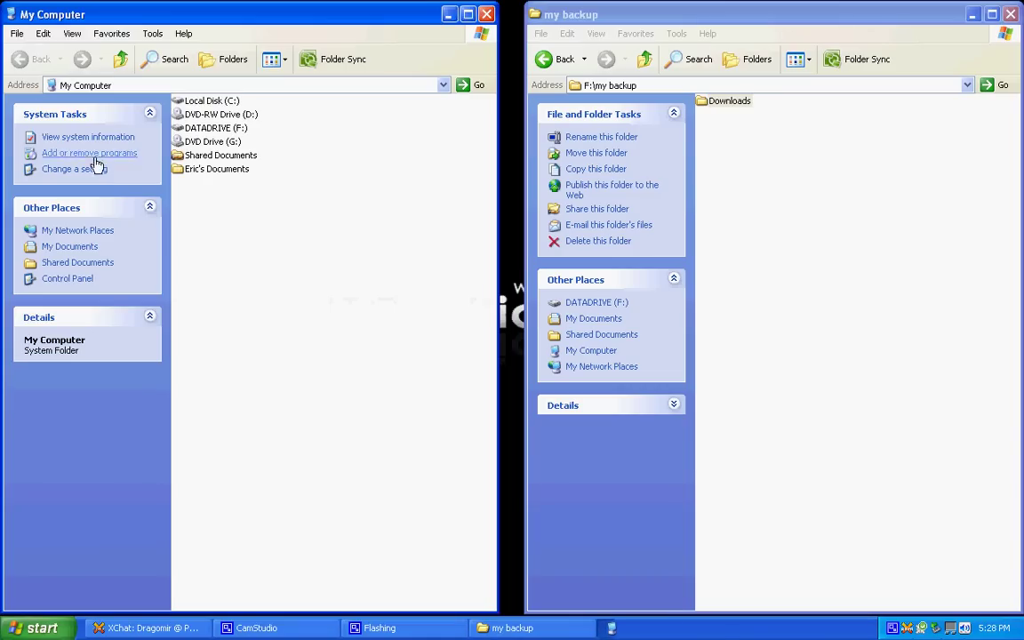
pyautogui.doubleClick(201, 101)
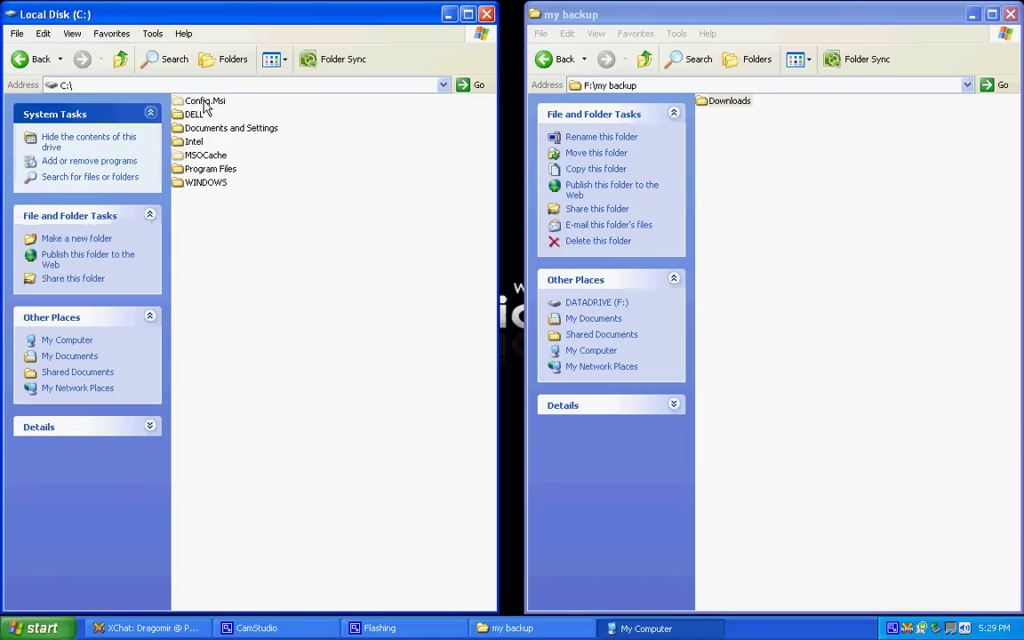
pyautogui.click(202, 129)
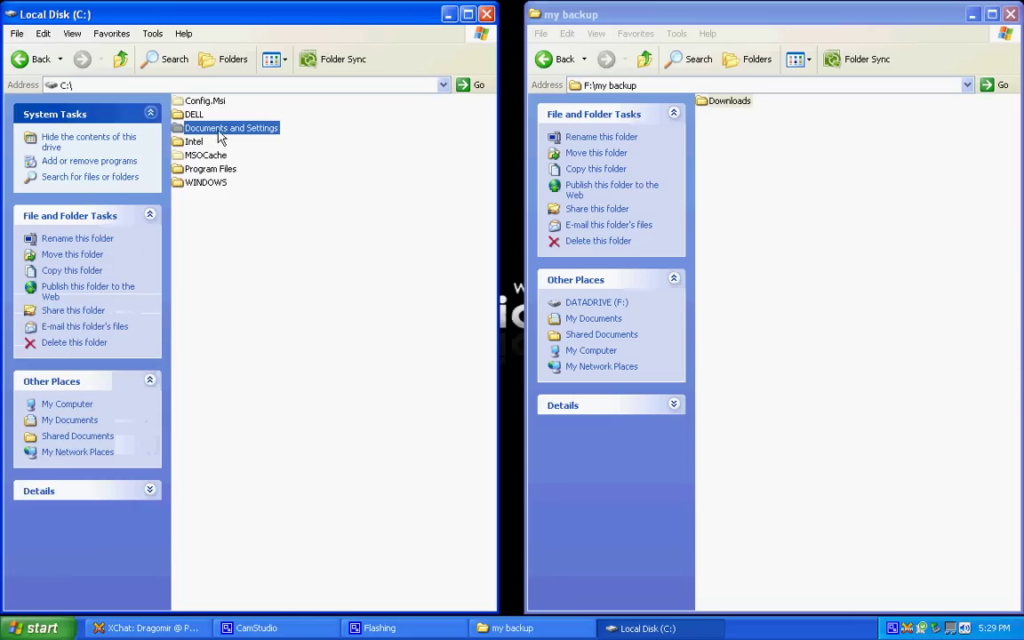
pyautogui.doubleClick(238, 131)
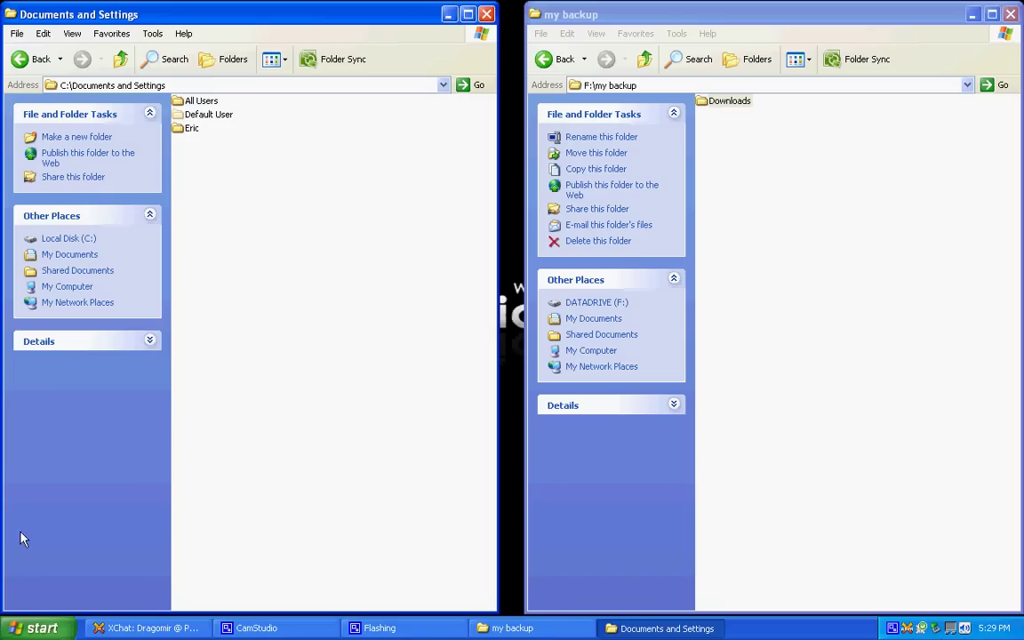
pyautogui.click(35, 628)
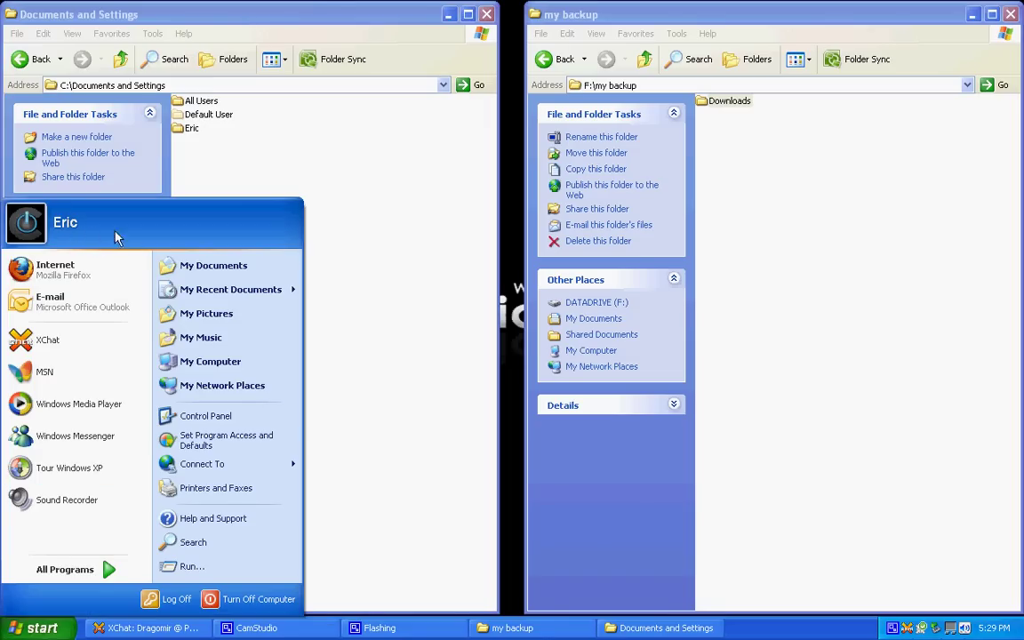
pyautogui.click(147, 133)
pyautogui.doubleClick(187, 131)
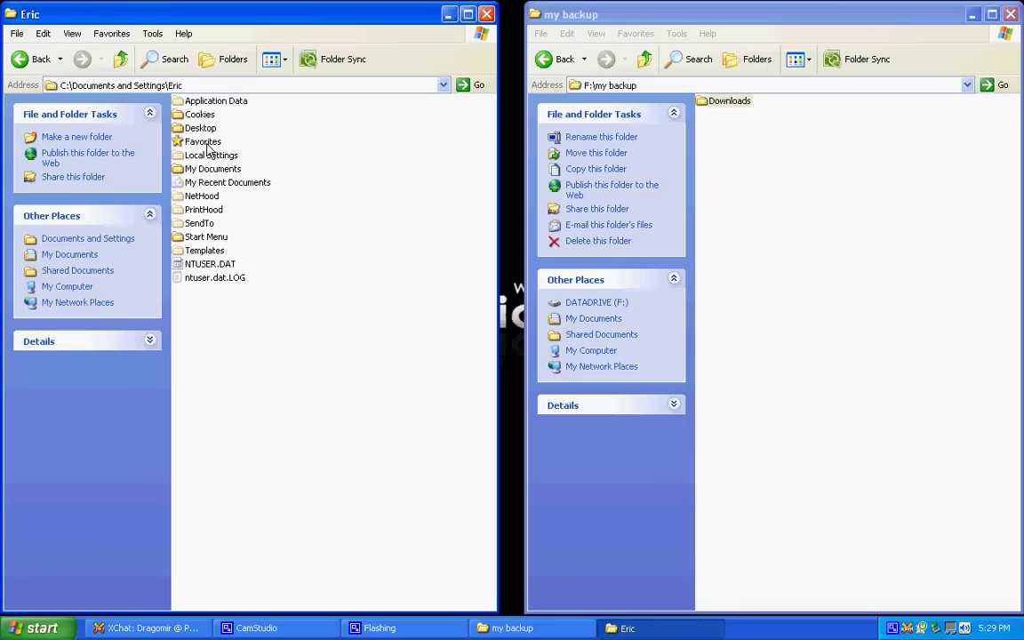
# - Examine the user profile's contents, including the Favorites, Desktop, My Documents and Application Data folders
pyautogui.click(195, 142)
pyautogui.click(193, 129)
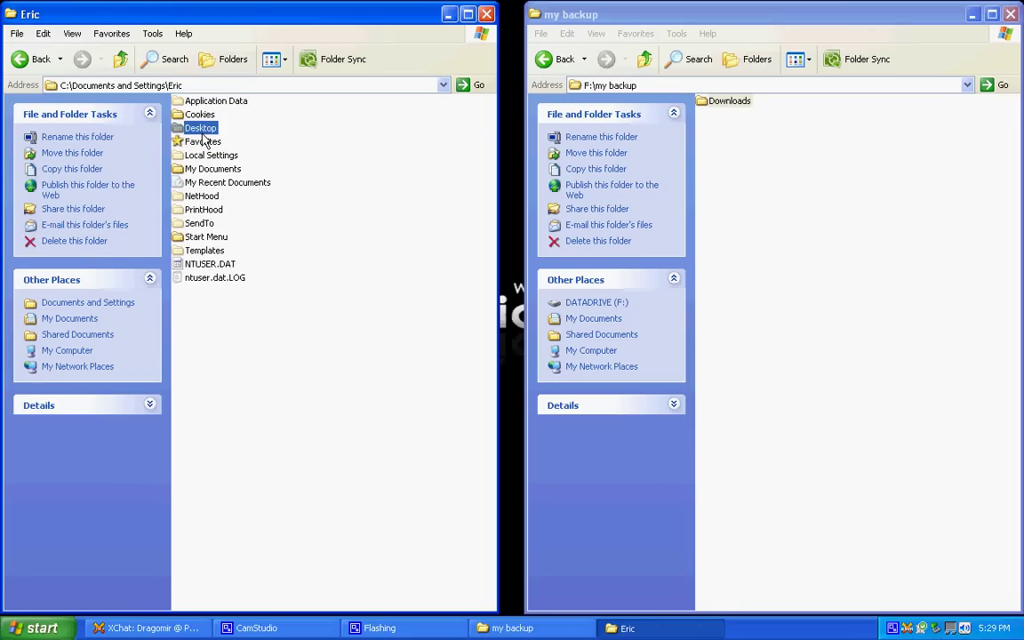
pyautogui.click(206, 168)
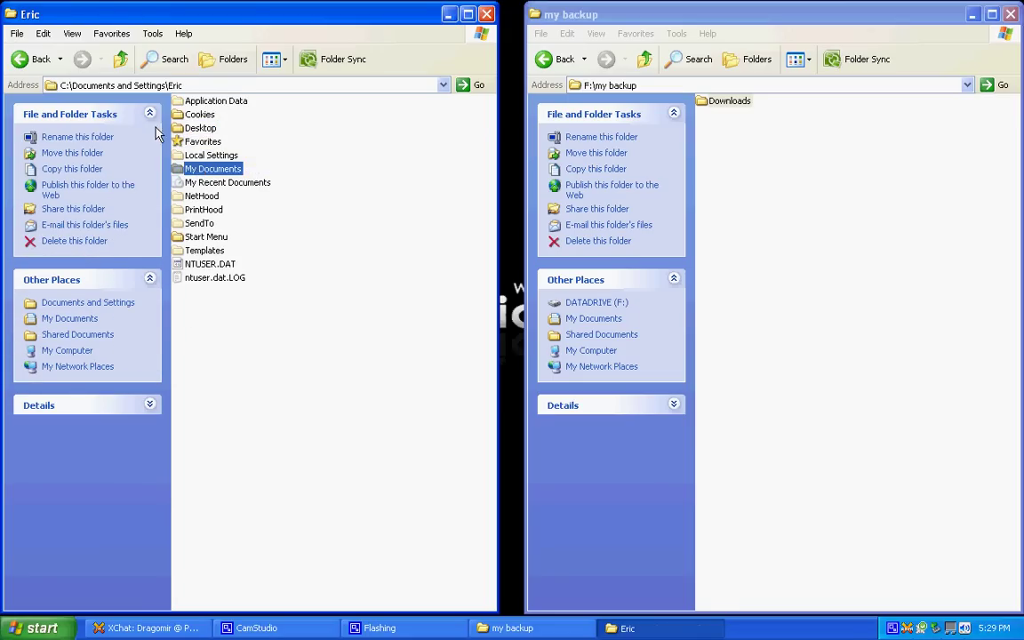
pyautogui.moveTo(285, 298); pyautogui.dragTo(175, 7)
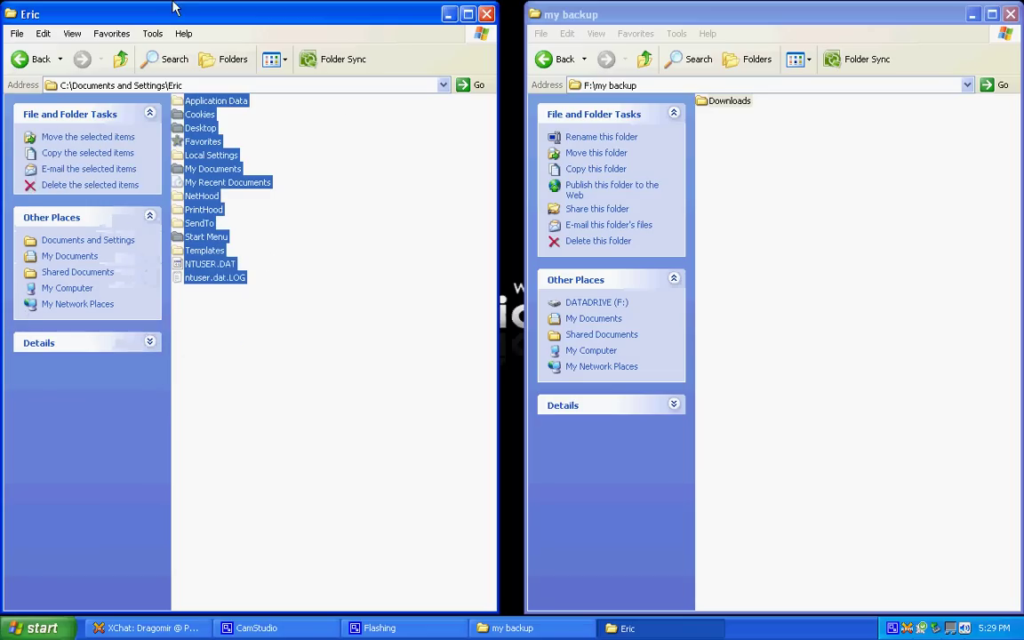
pyautogui.click(400, 200)
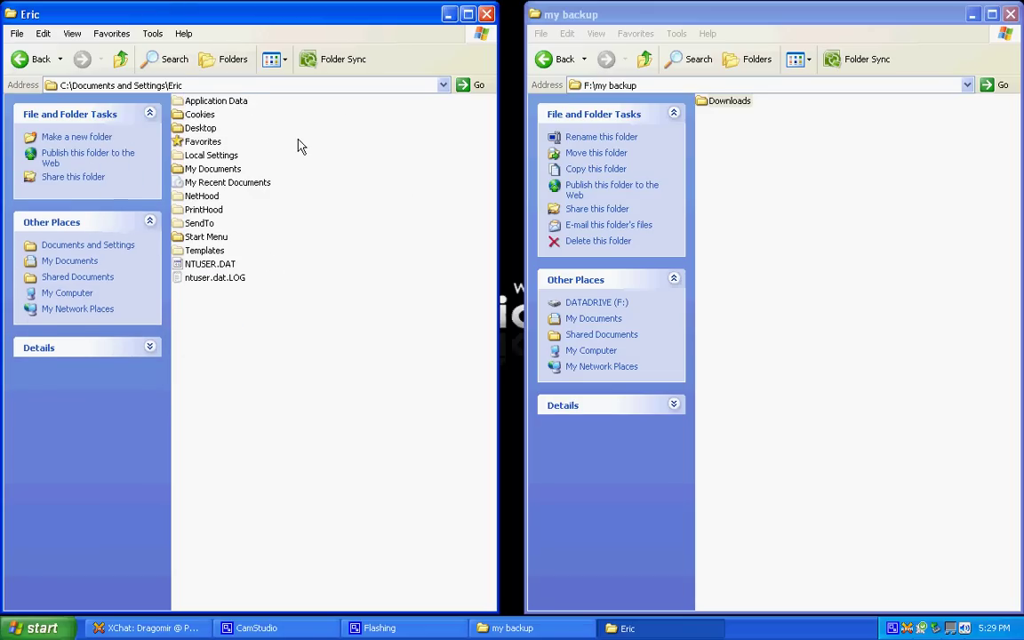
pyautogui.click(233, 106)
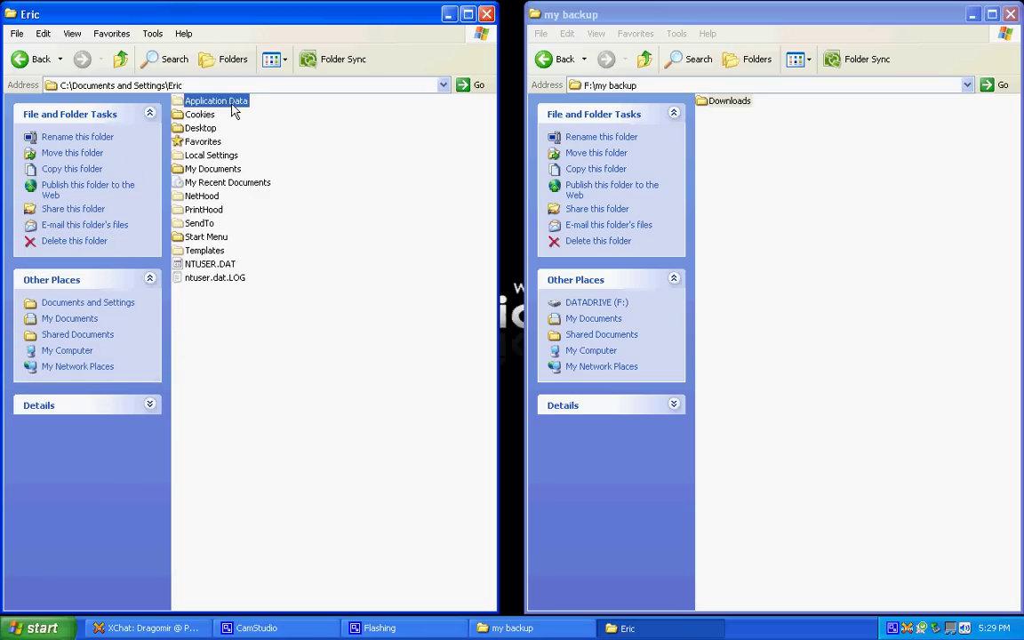
pyautogui.click(339, 144)
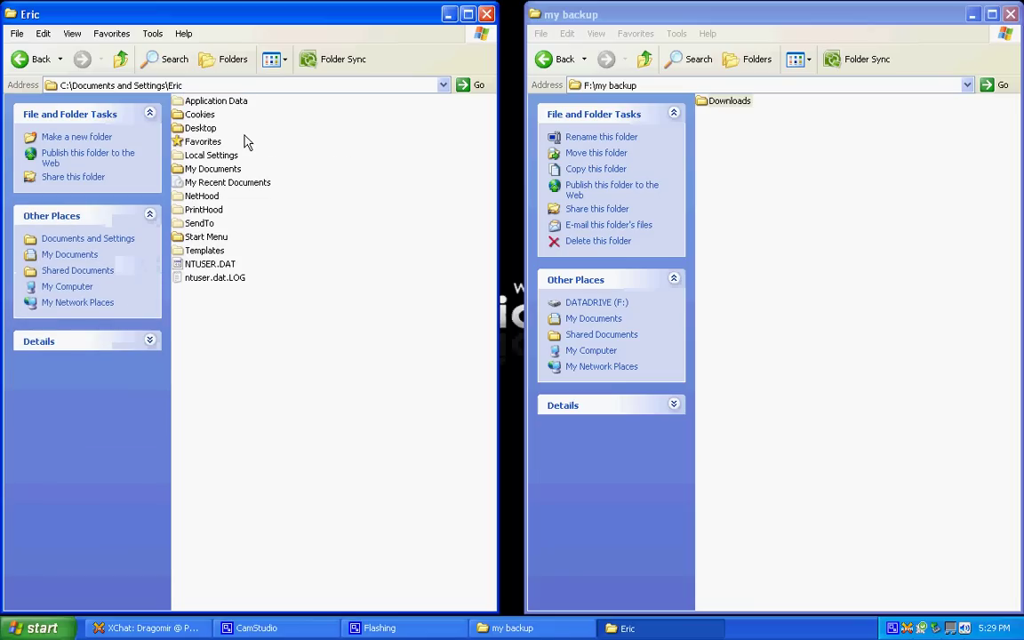
# - Select the Desktop, Favorites and My Documents folders in the user's profile folder and copy them to the clipboard
pyautogui.moveTo(205, 147)
pyautogui.mouseDown()
pyautogui.moveTo(728, 159)
pyautogui.moveTo(276, 156)
pyautogui.moveTo(204, 142)
pyautogui.mouseUp()
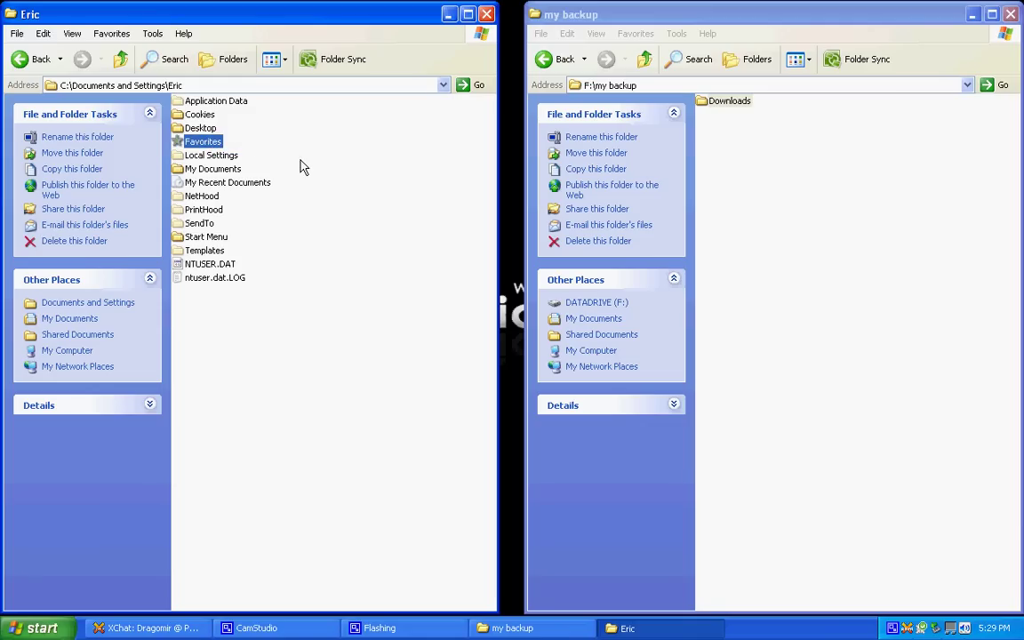
pyautogui.click(286, 138)
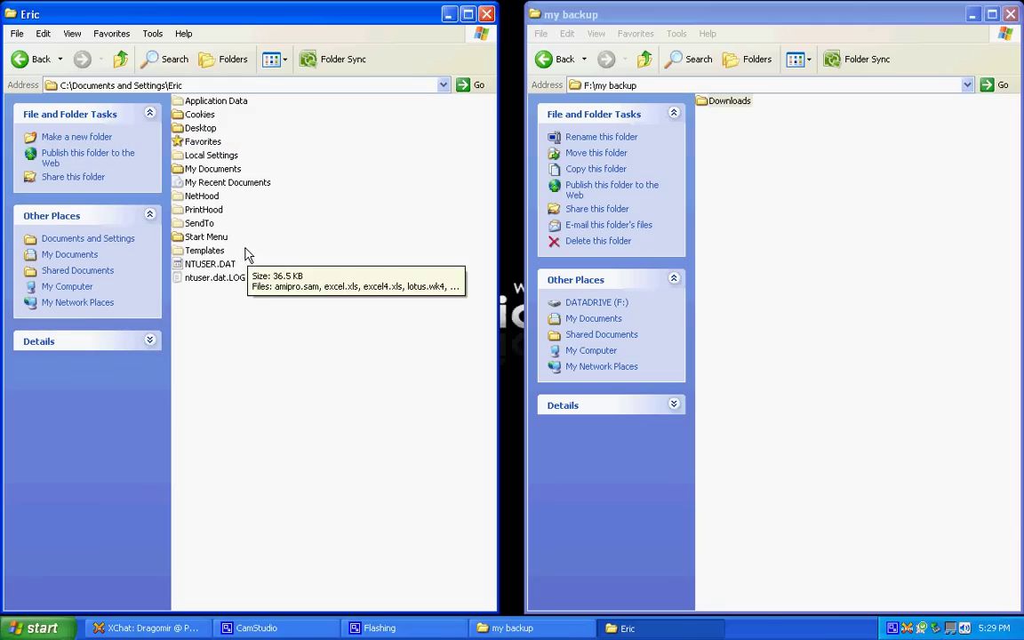
pyautogui.click(202, 145)
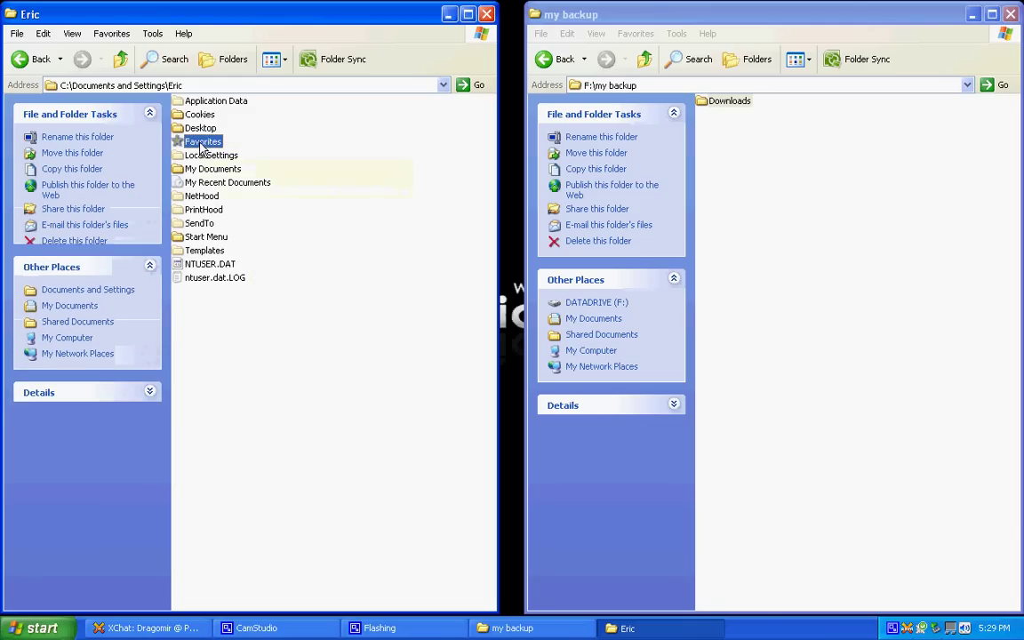
pyautogui.keyDown('ctrl'); pyautogui.click(189, 127); pyautogui.keyUp('ctrl')
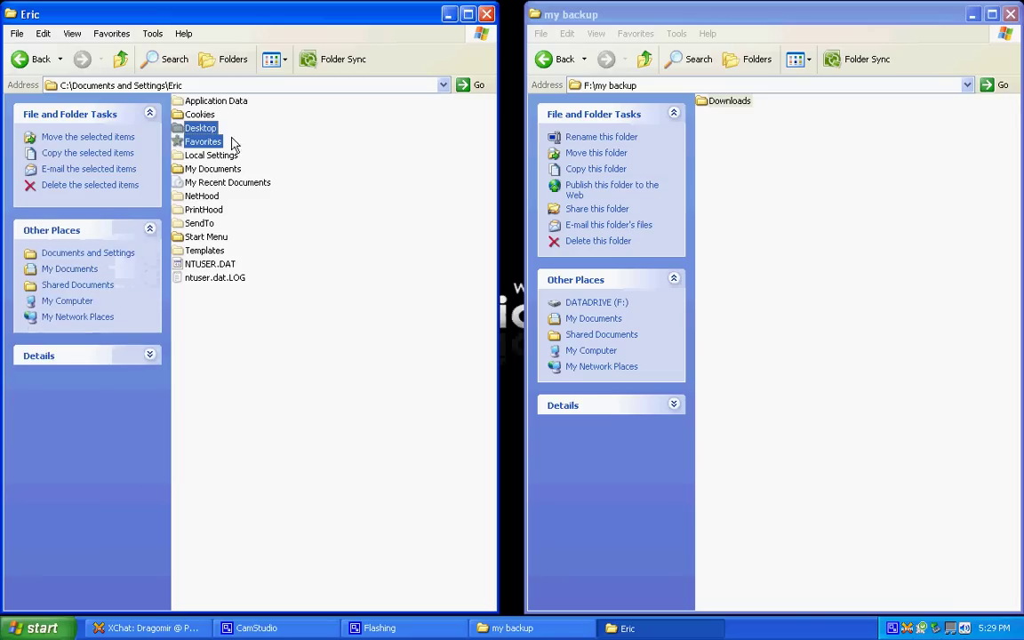
pyautogui.keyDown('ctrl'); pyautogui.click(195, 170); pyautogui.keyUp('ctrl')
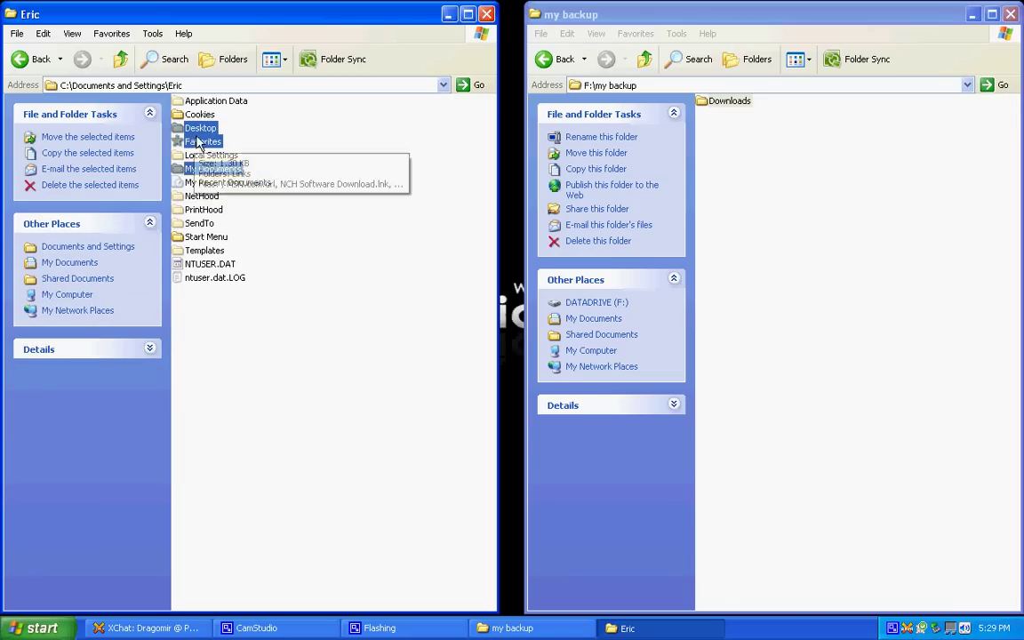
pyautogui.rightClick(197, 138)
pyautogui.click(222, 294)
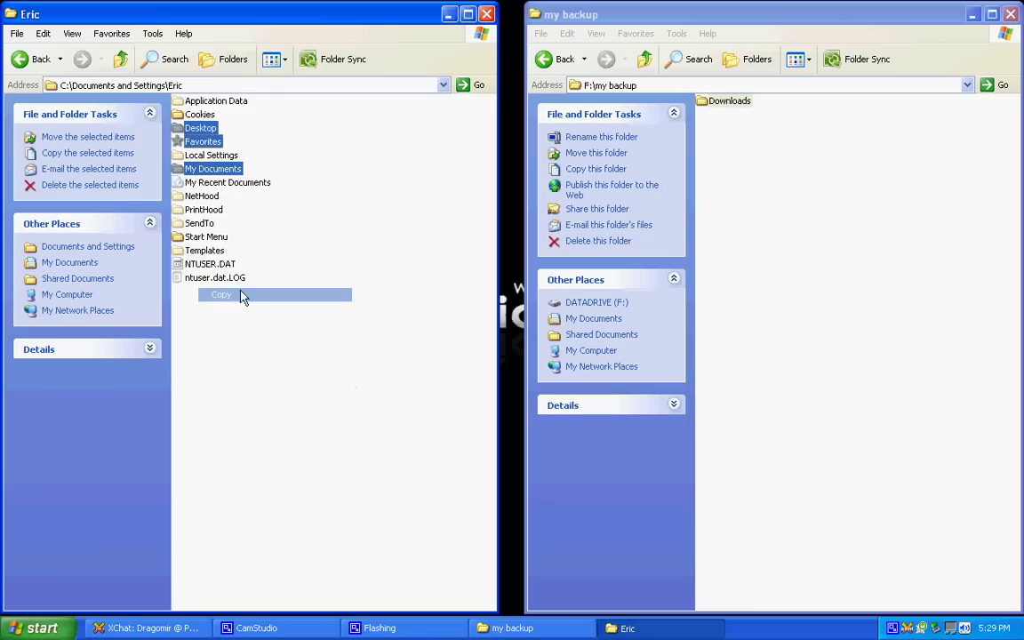
# - Try to copy the Desktop, Favorites and My Documents folders from the user profile into the my backup folder, and clear the selection
pyautogui.click(797, 227)
pyautogui.rightClick(798, 225)
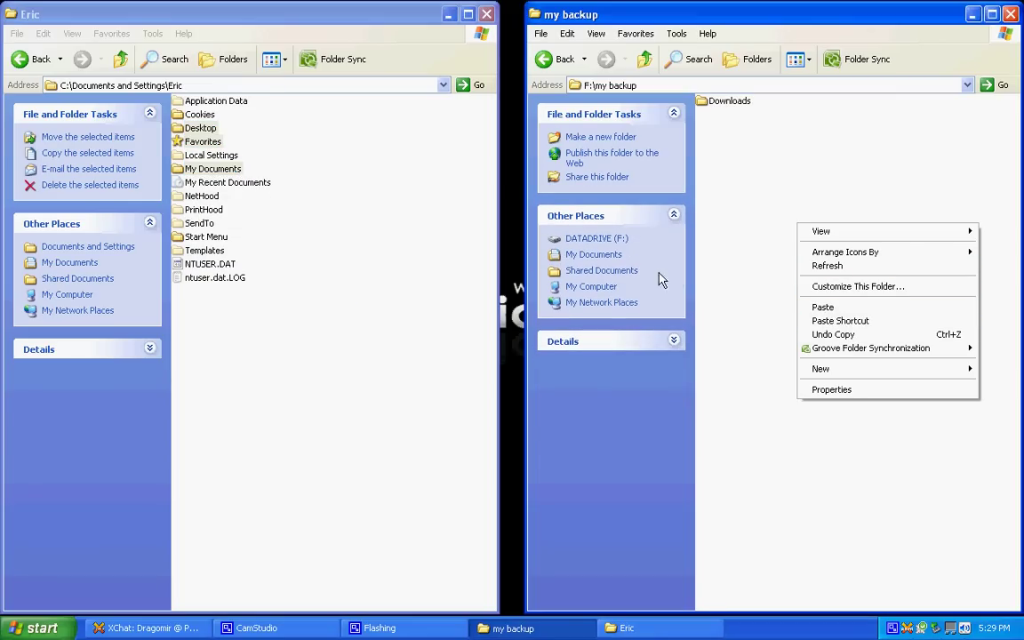
pyautogui.press('Escape')
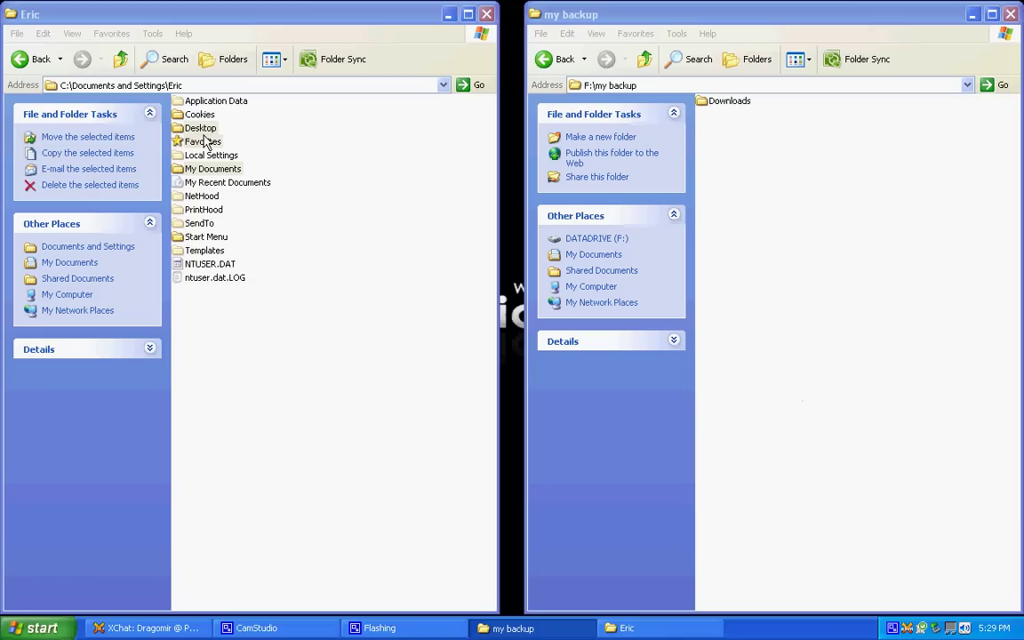
pyautogui.moveTo(206, 143); pyautogui.dragTo(791, 199)
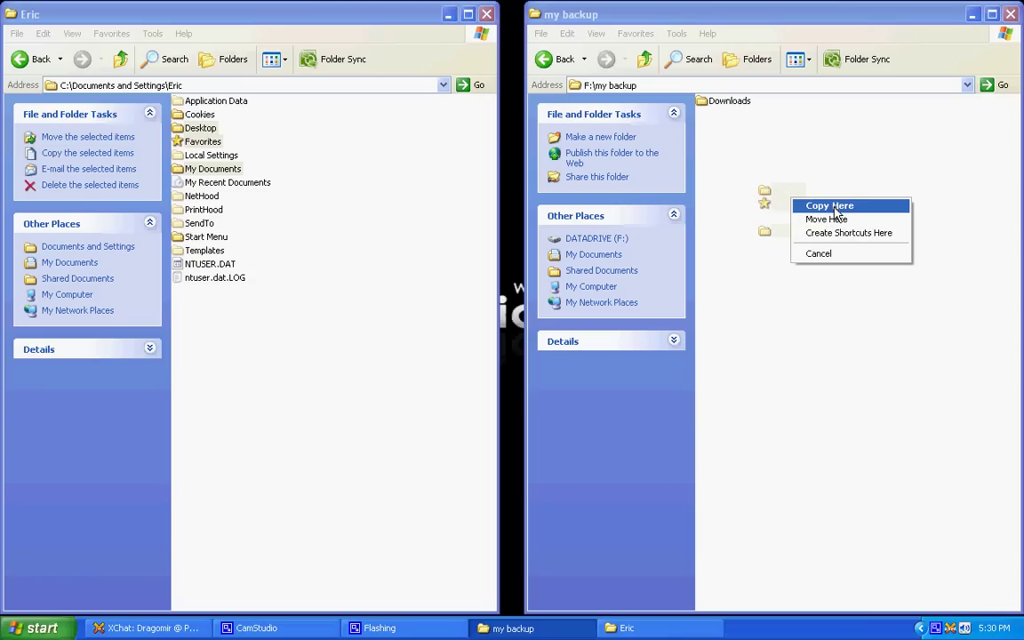
pyautogui.click(837, 323)
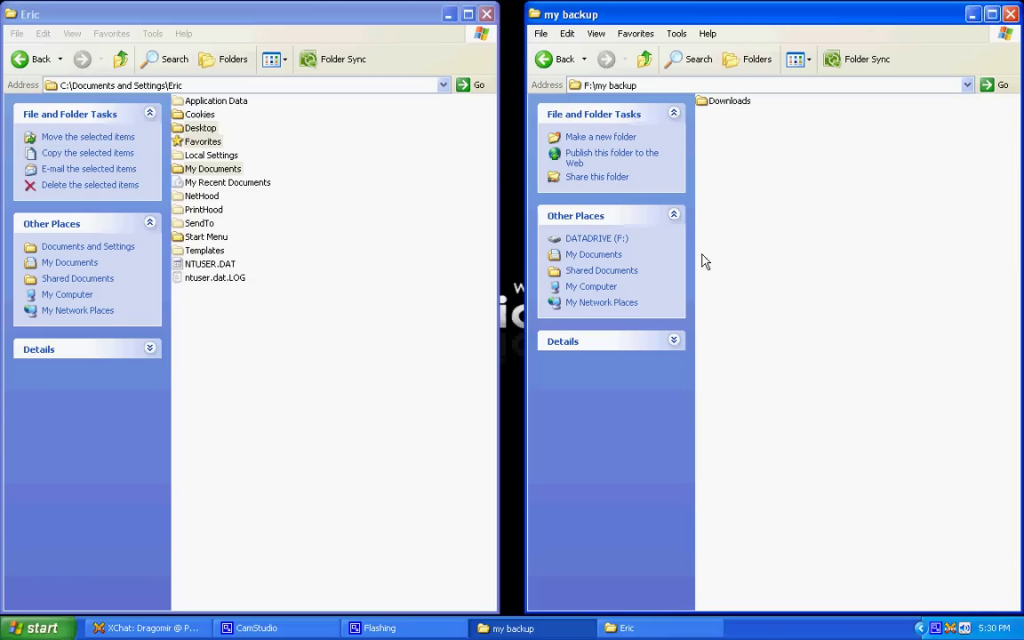
pyautogui.click(409, 228)
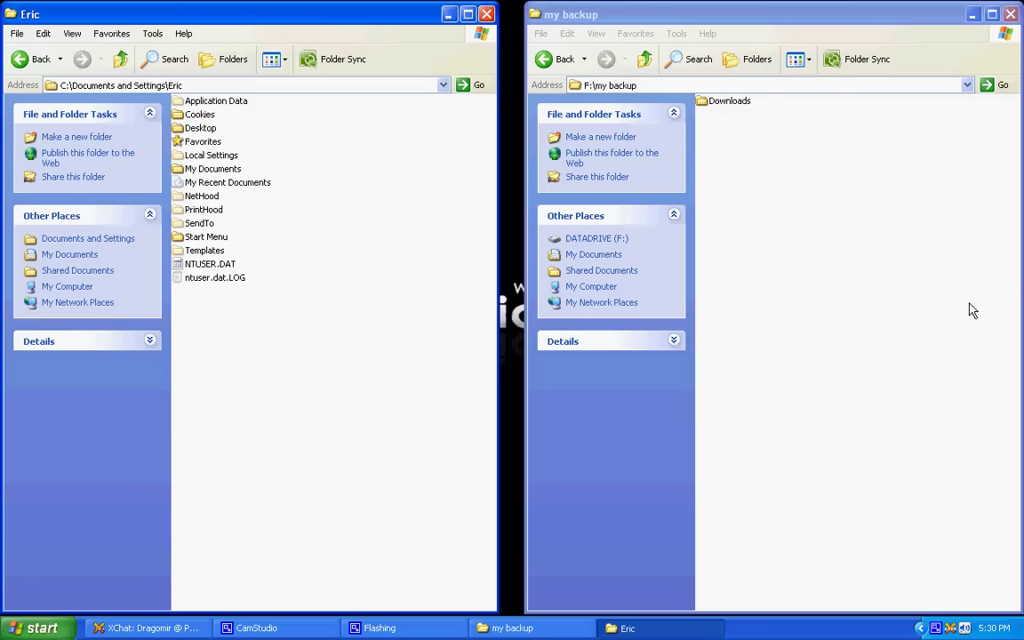
pyautogui.click(972, 269)
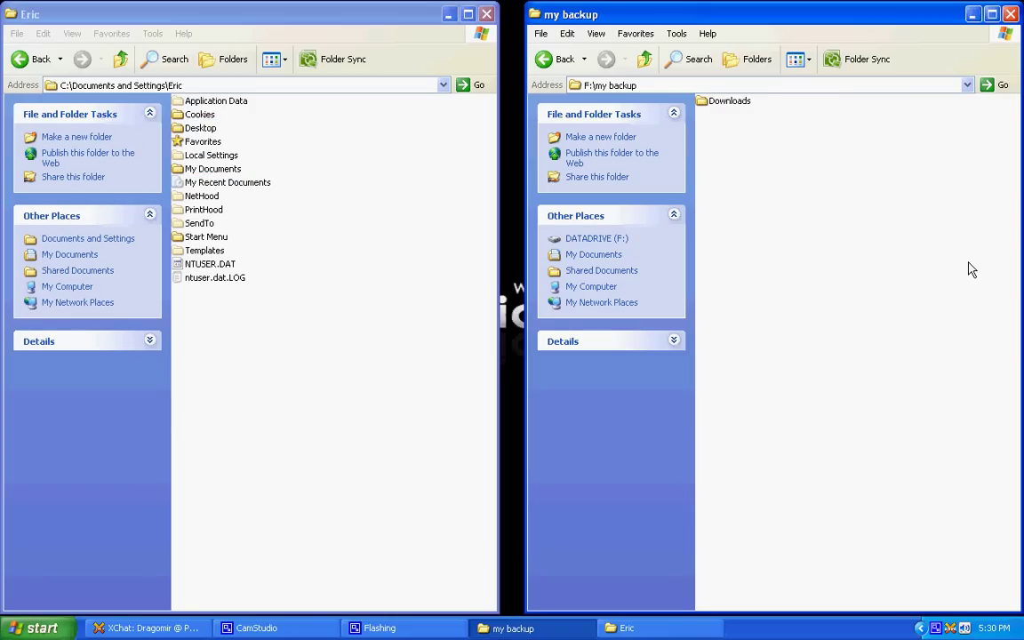
# - Close the user profile window and the my backup window to return to the desktop
pyautogui.click(487, 14)
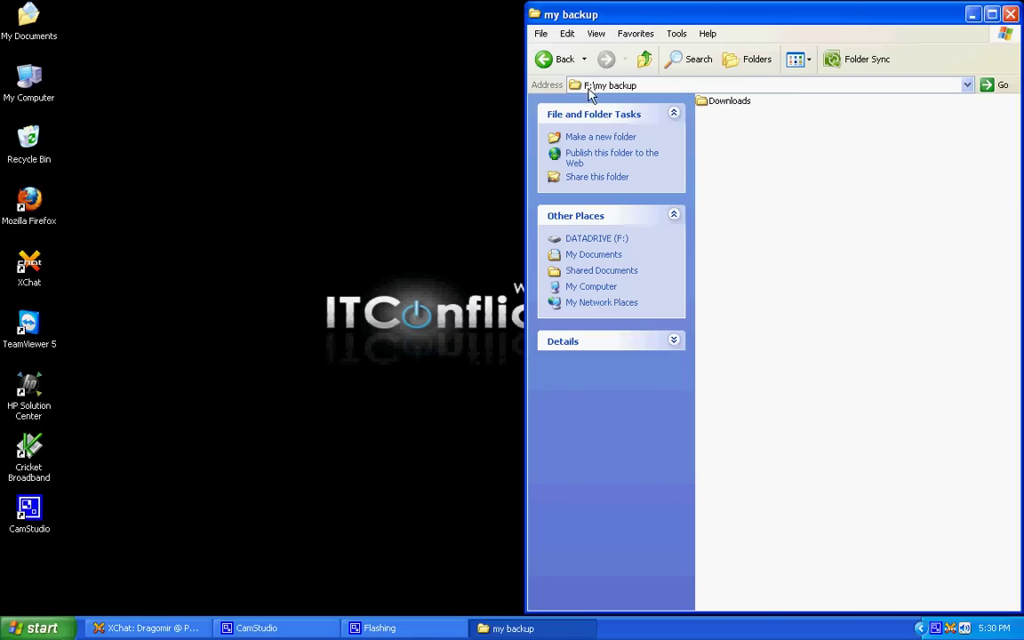
pyautogui.click(729, 101)
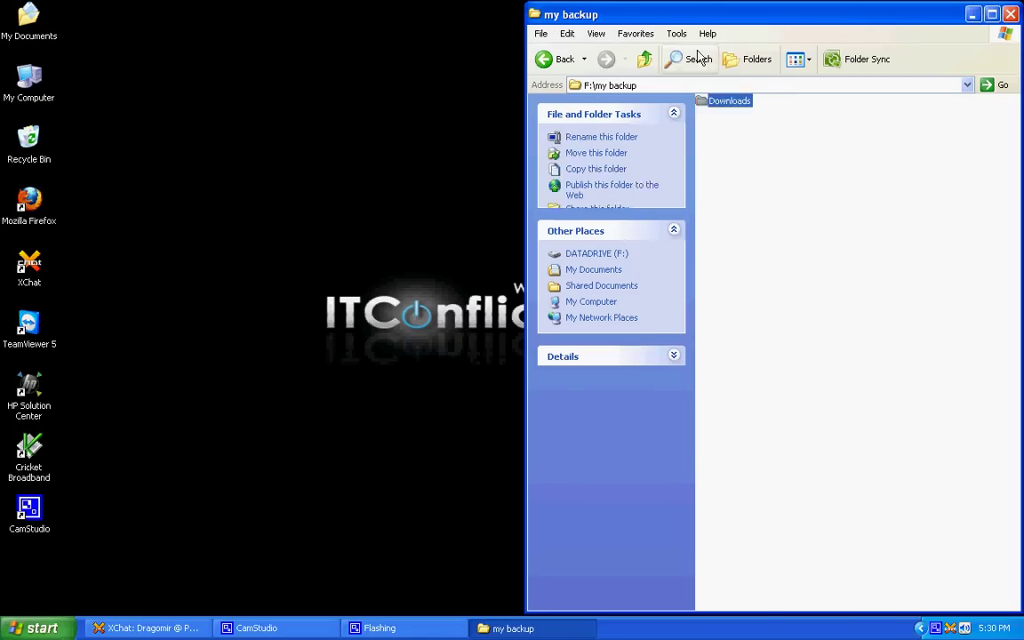
pyautogui.click(812, 181)
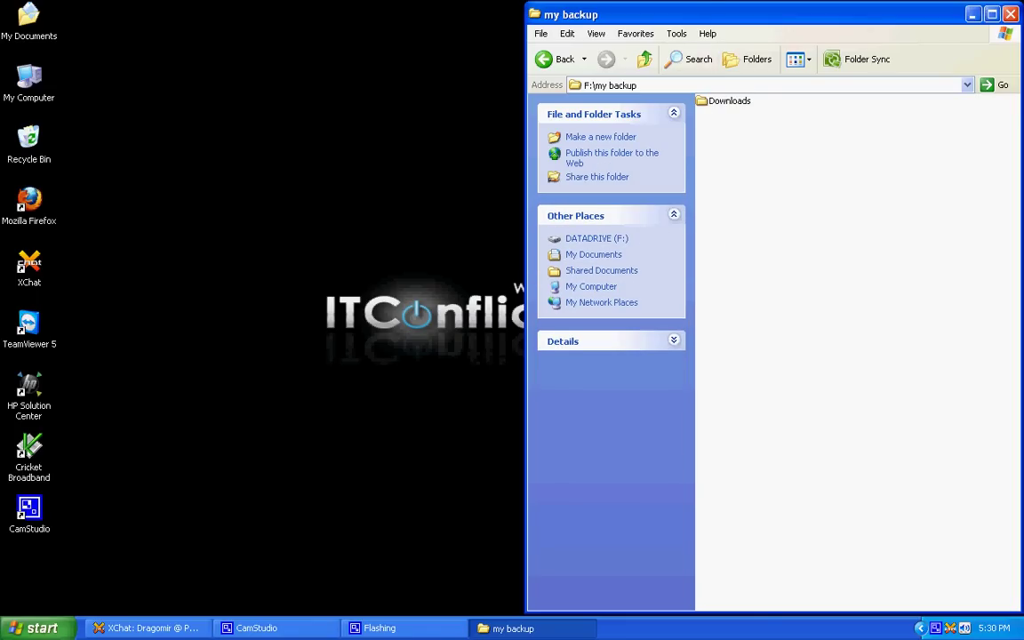
pyautogui.click(1009, 15)
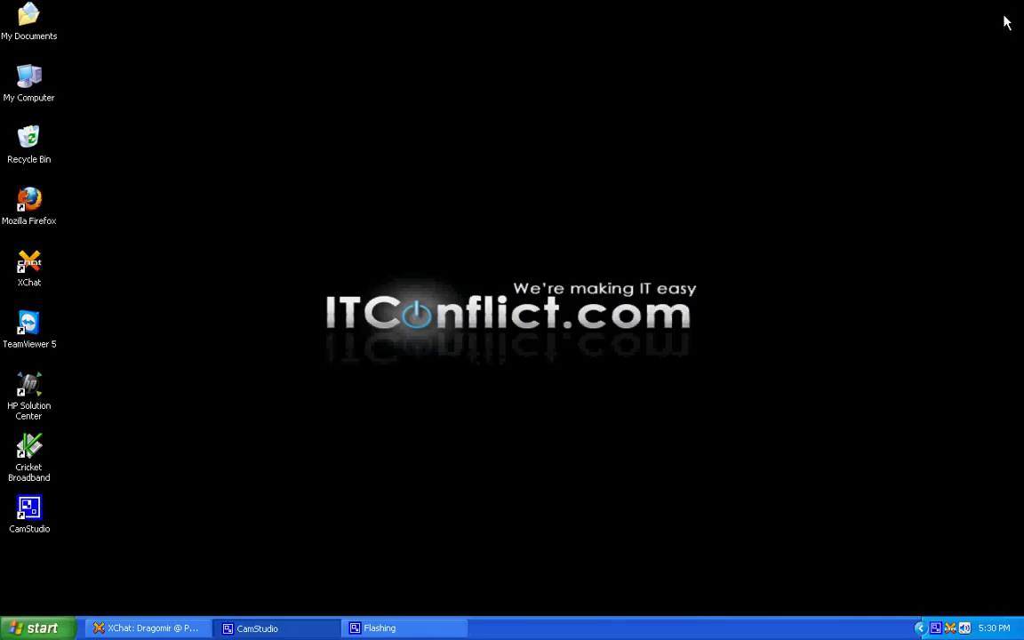